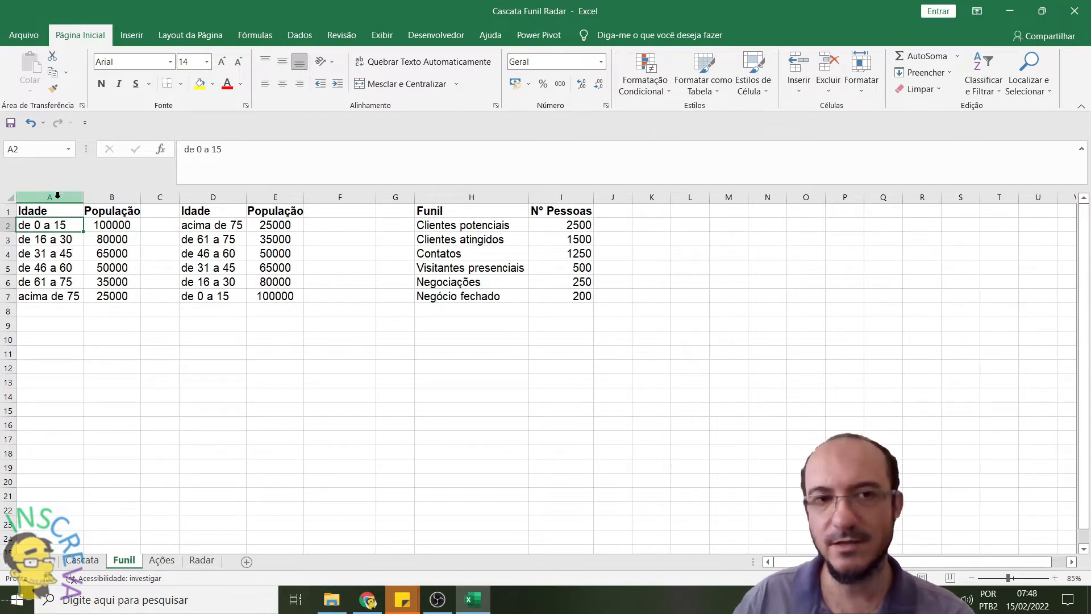
- Insert a funnel chart from the first age table in A1:B7 and place it below the tables
drag(112, 225, 112, 296)
click(116, 368)
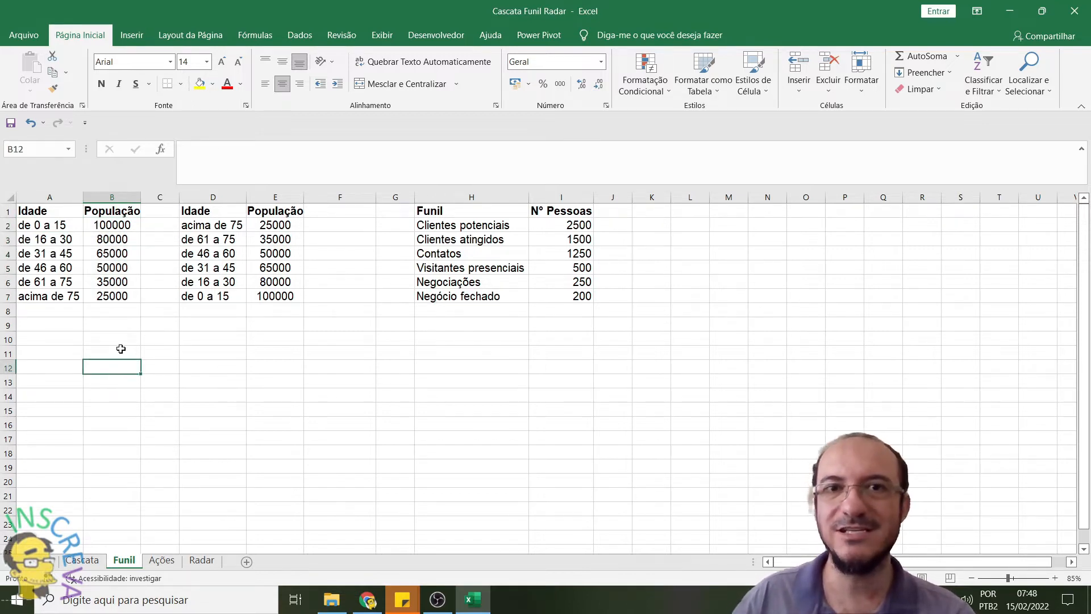
drag(48, 210, 110, 295)
click(131, 34)
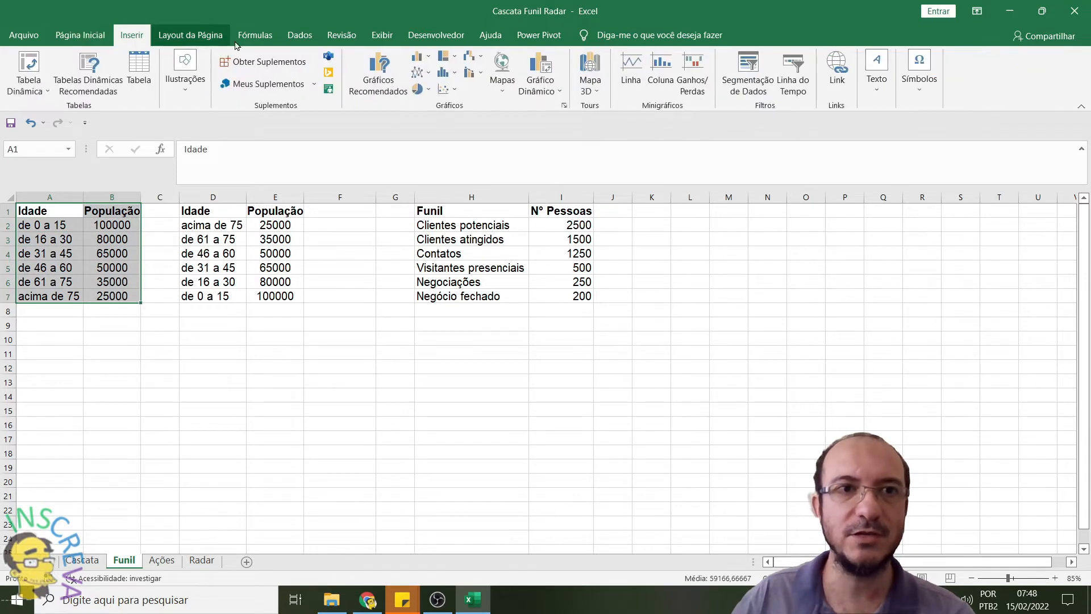
click(481, 59)
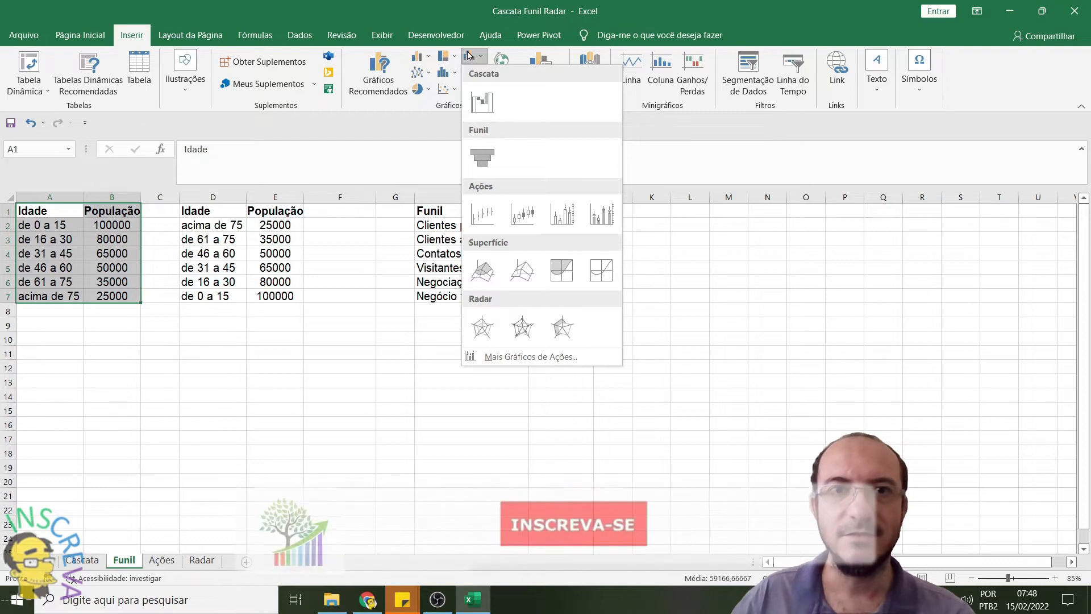
click(482, 161)
mouse_move(424, 306)
mouse_down()
mouse_move(227, 341)
mouse_move(100, 341)
mouse_move(85, 338)
mouse_move(91, 320)
mouse_up()
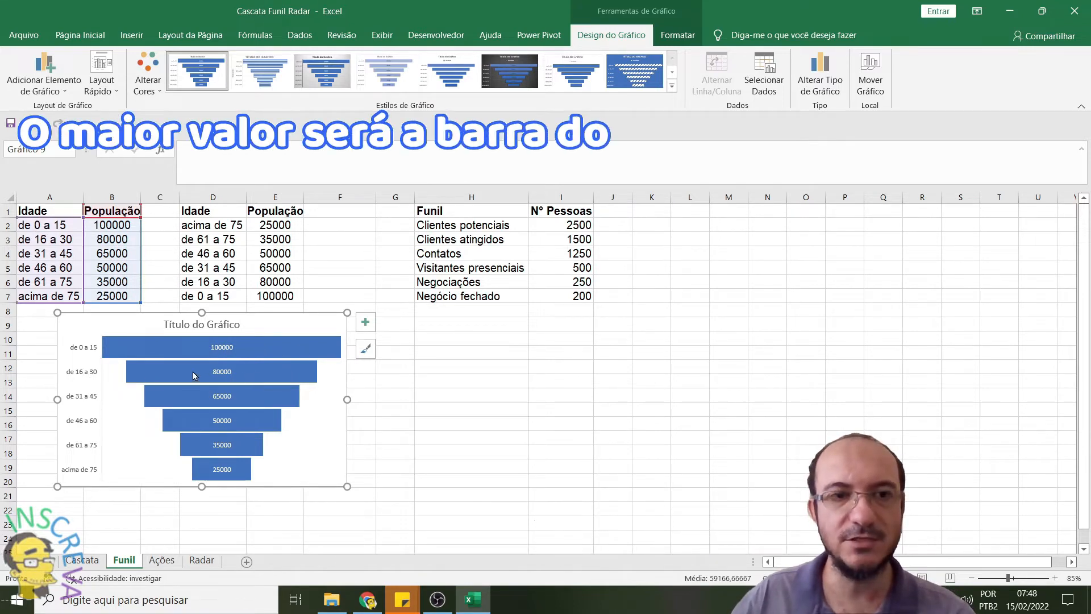
drag(267, 315, 516, 323)
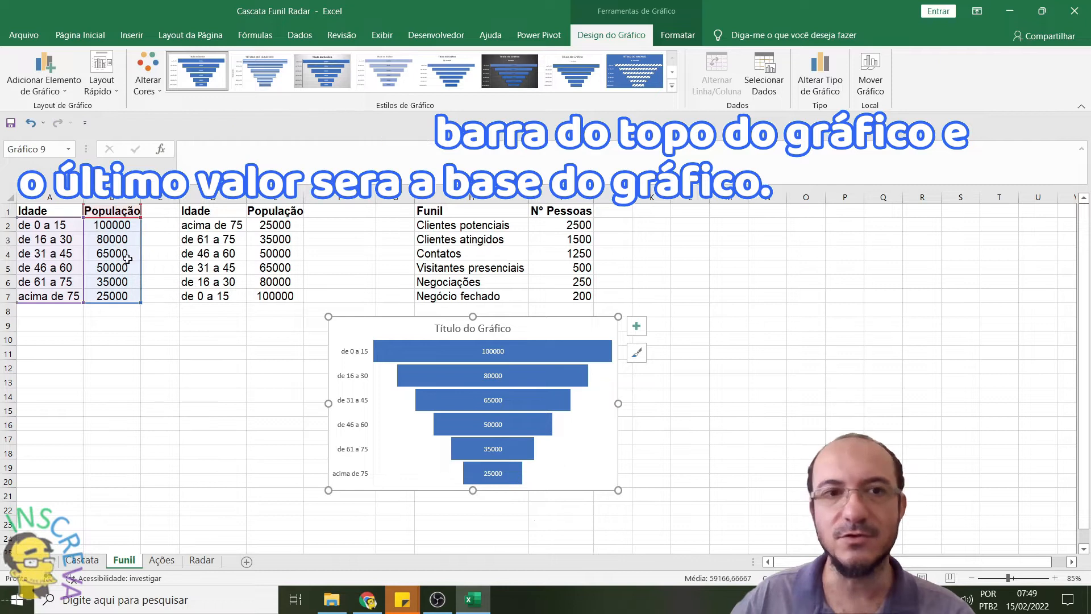
- Insert a funnel chart from the second age table in D1:E7 and arrange both charts side by side below the tables
drag(193, 208, 271, 294)
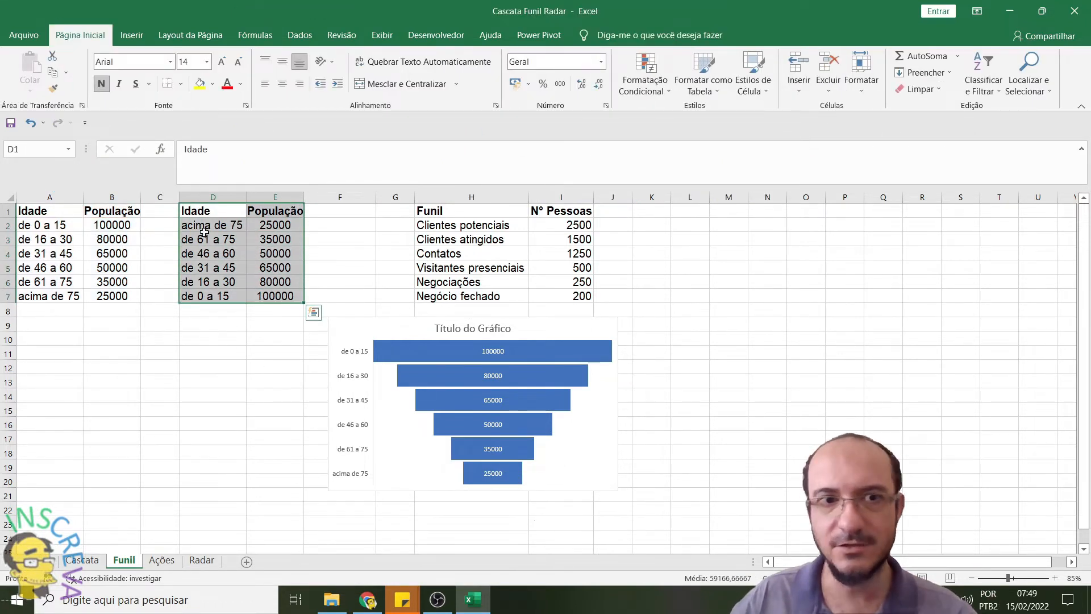
click(133, 36)
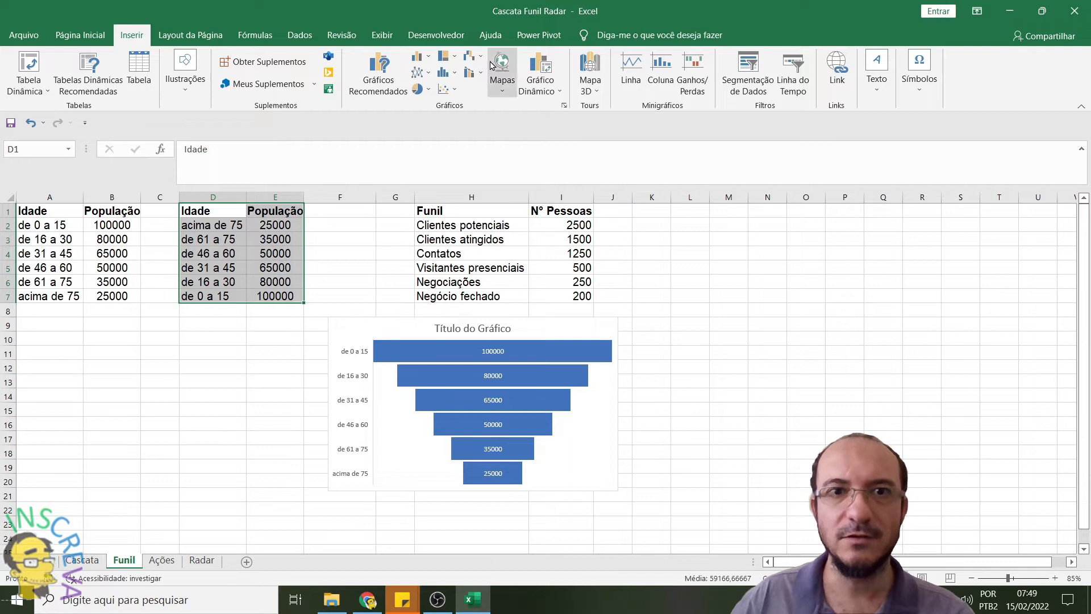
click(204, 224)
drag(204, 224, 198, 298)
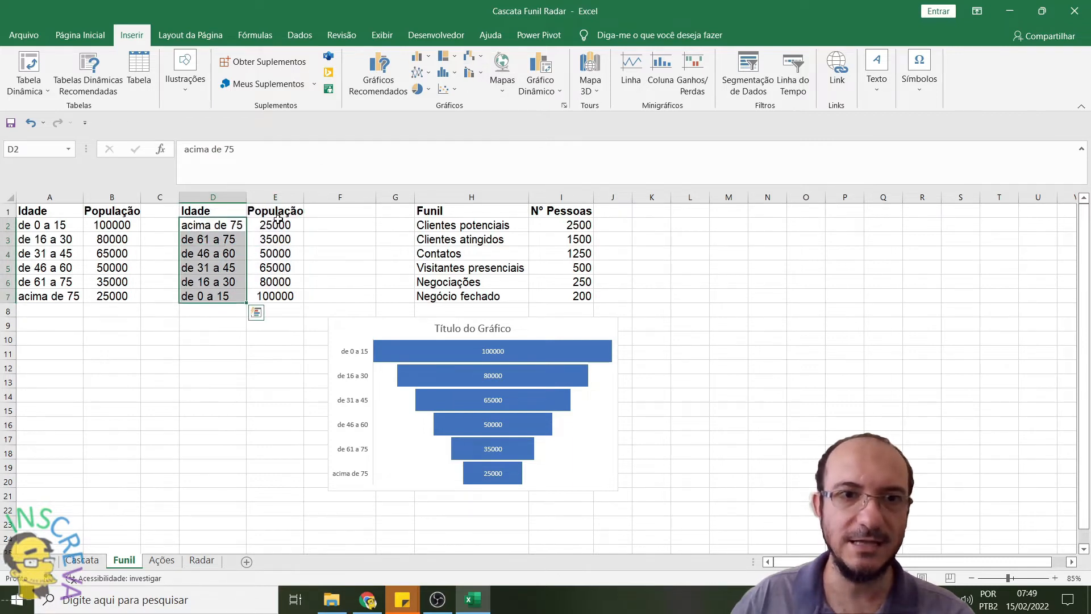
drag(275, 212, 269, 296)
drag(204, 211, 275, 297)
click(480, 59)
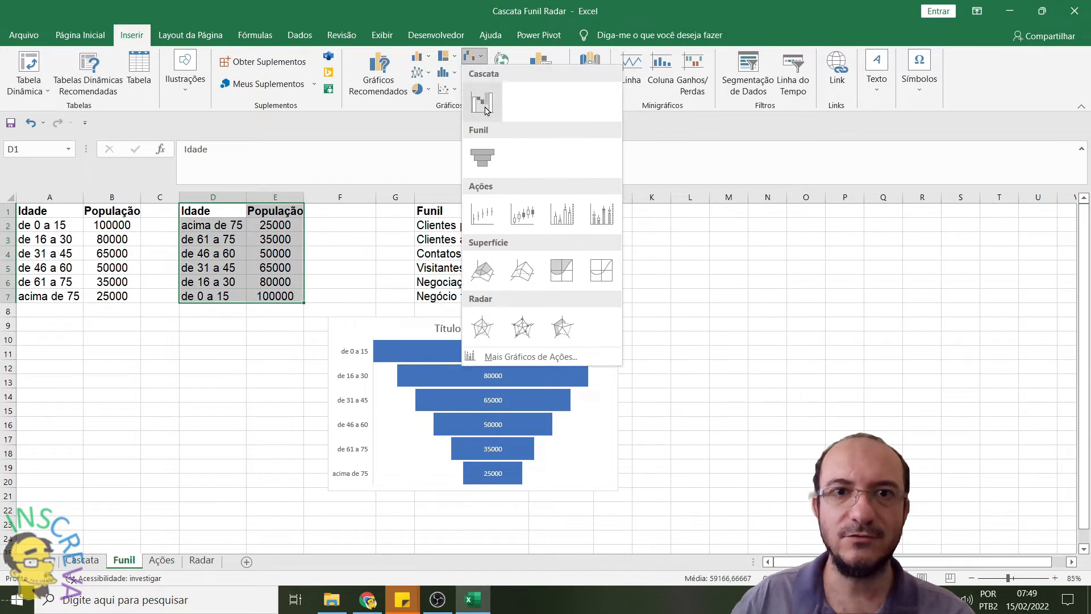
click(482, 157)
drag(435, 294, 670, 318)
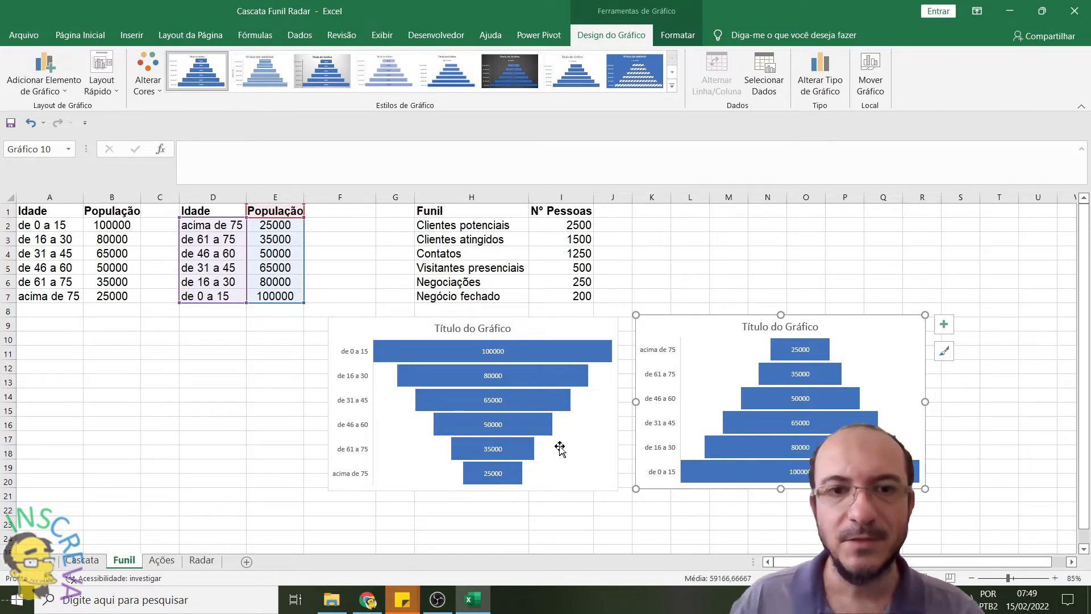
drag(344, 327, 114, 331)
drag(663, 326, 422, 331)
- Examine the last and first rows of the second age table and each stage of the Funil table in H2:I7
click(223, 293)
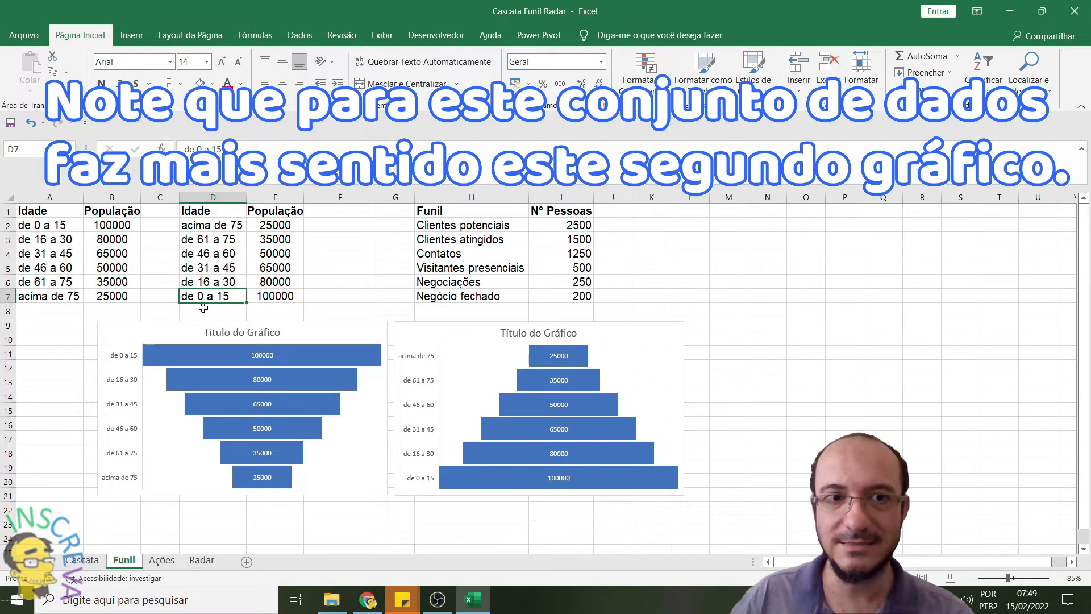
drag(211, 296, 273, 296)
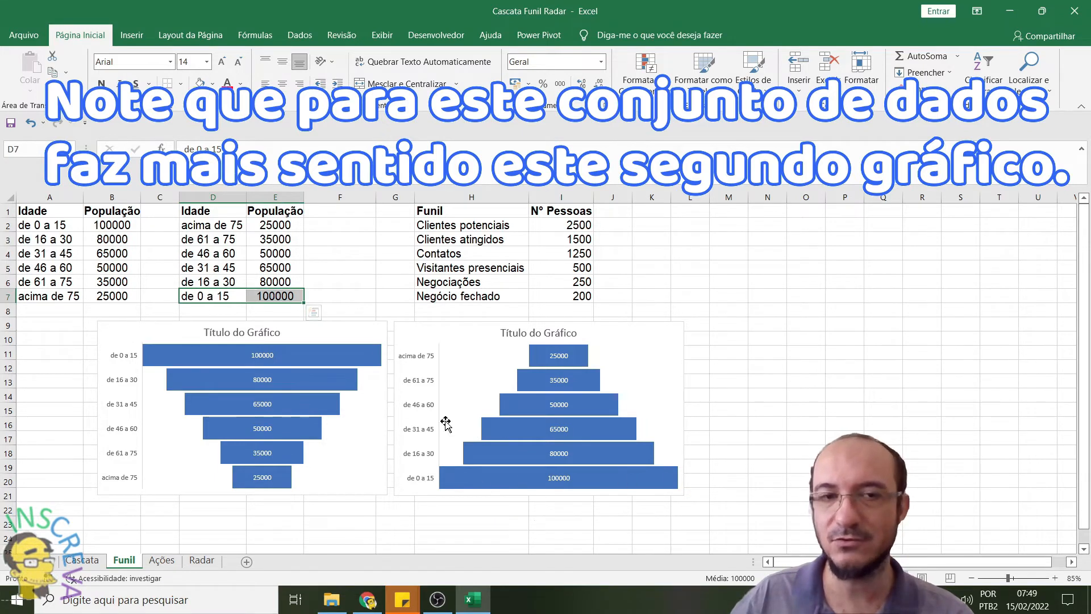
drag(209, 225, 284, 232)
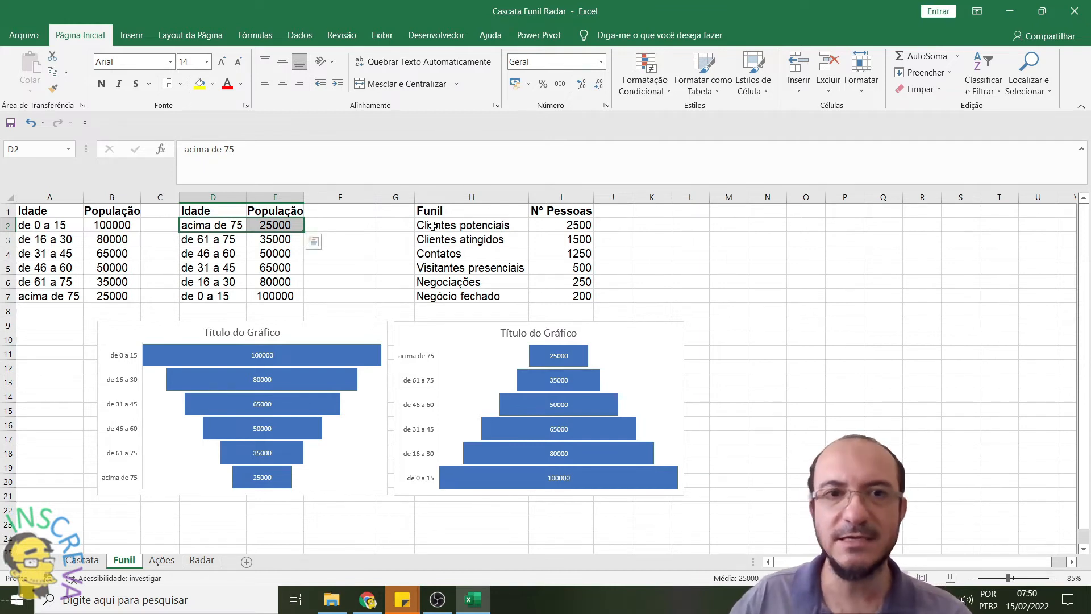
drag(445, 228, 562, 226)
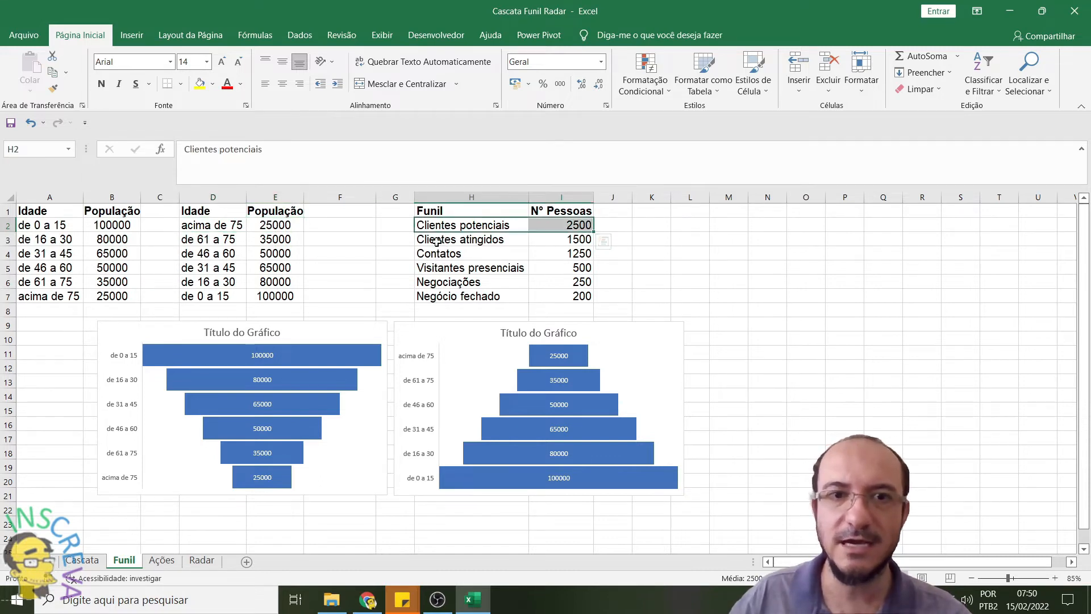
drag(437, 242, 562, 239)
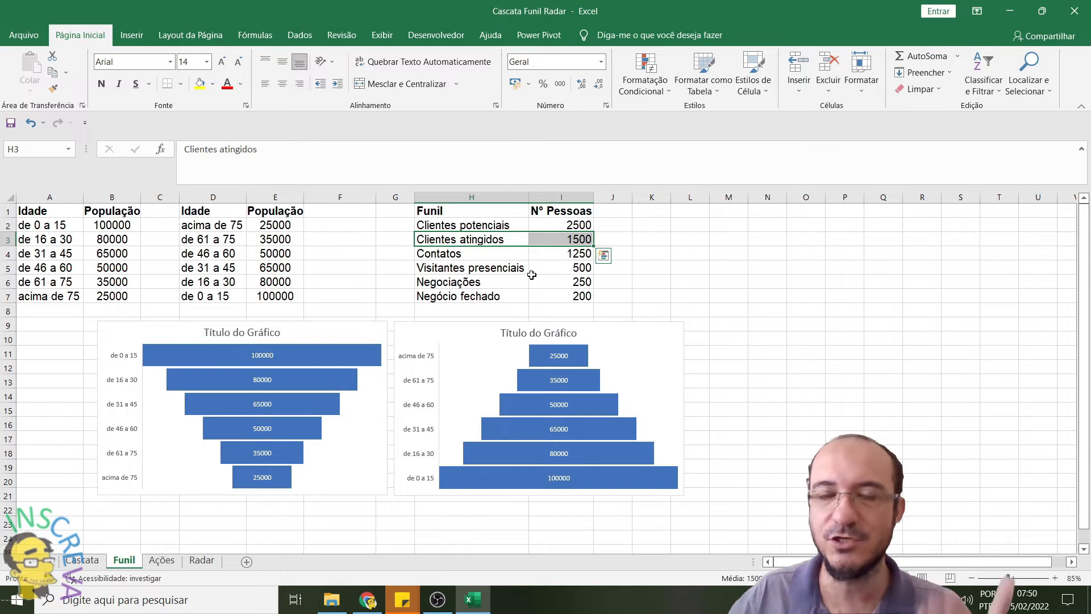
drag(434, 253, 555, 250)
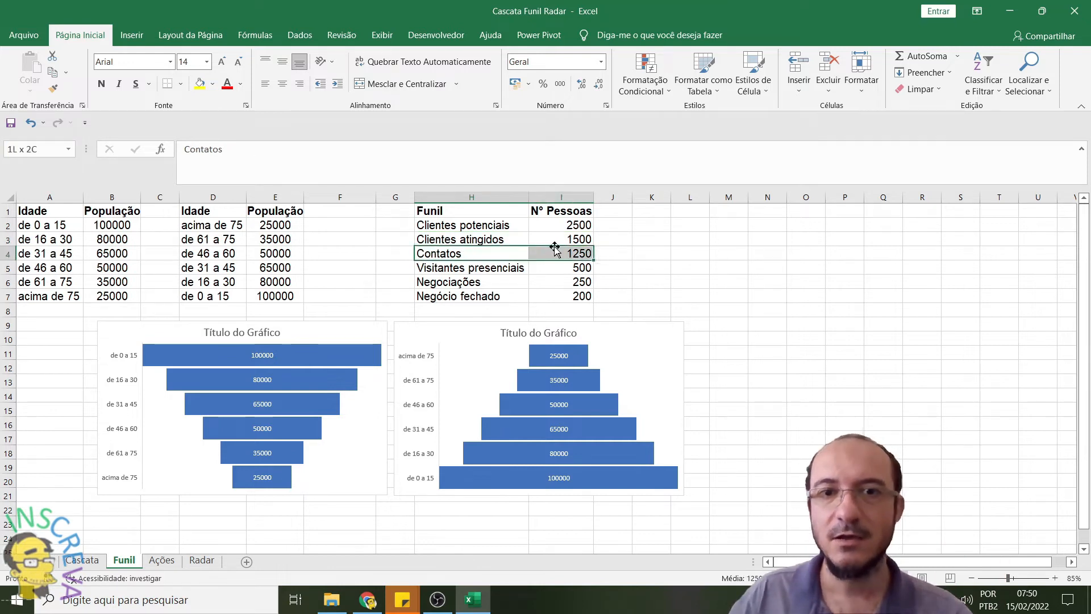
drag(449, 271, 567, 269)
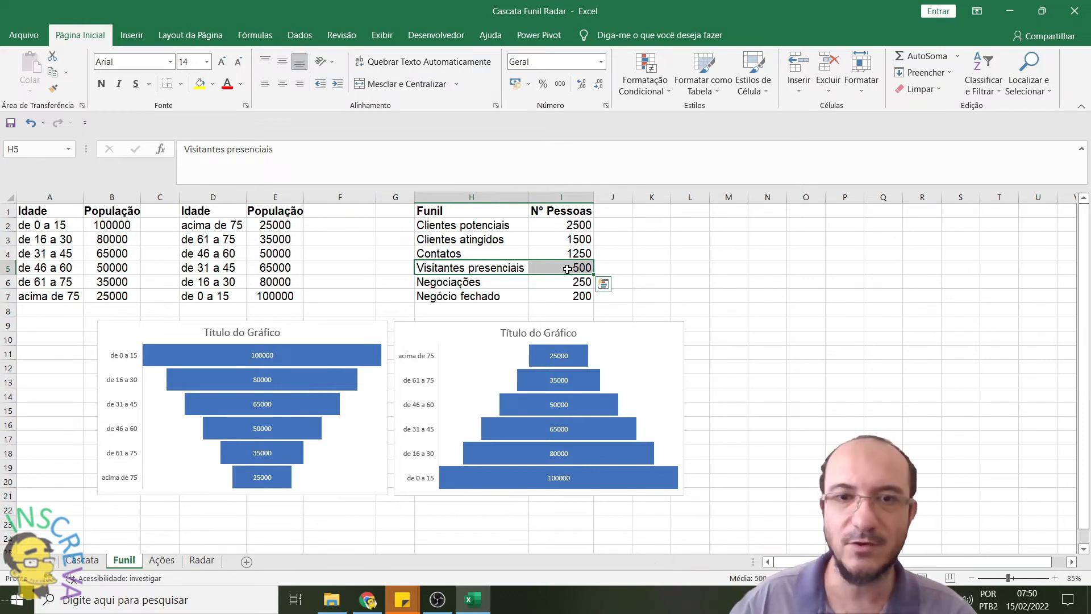
drag(459, 281, 562, 283)
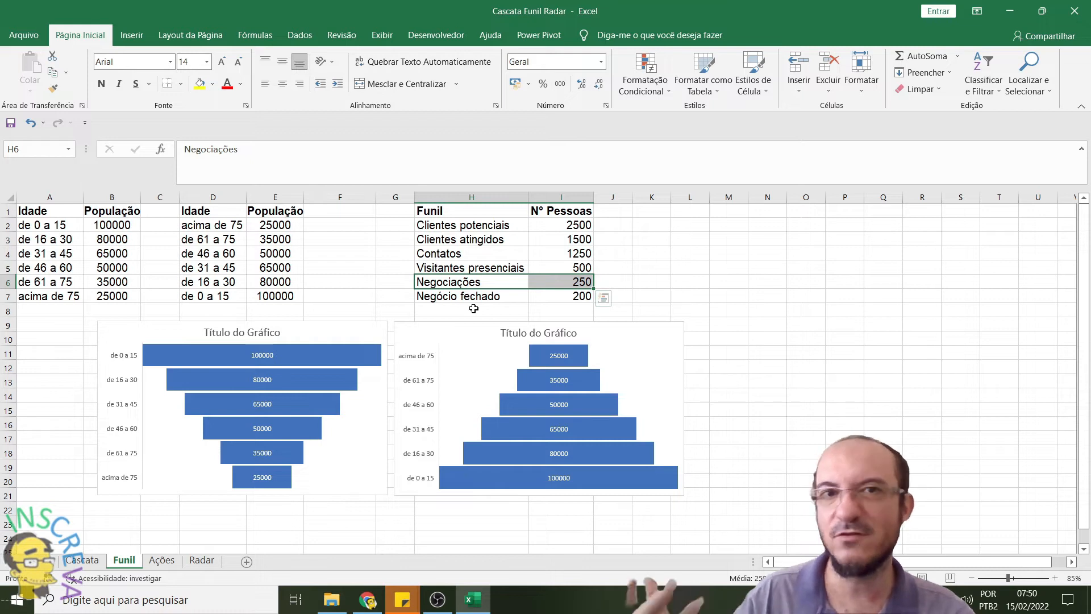
drag(459, 291, 585, 295)
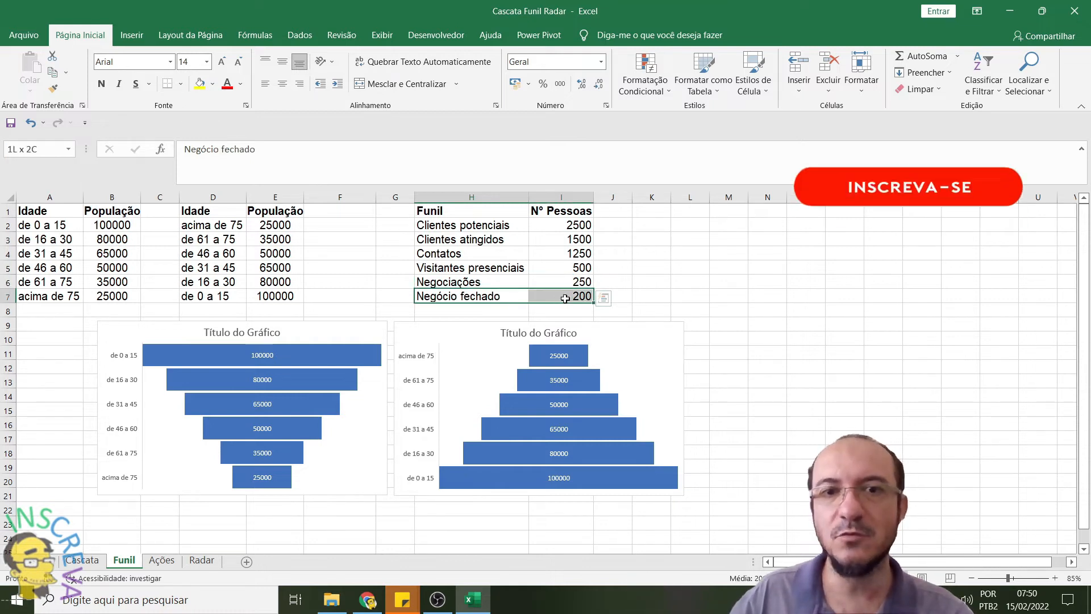
- Insert a funnel chart from the Funil table in H1:I7 and place it beside the two age charts
drag(435, 209, 562, 296)
click(132, 35)
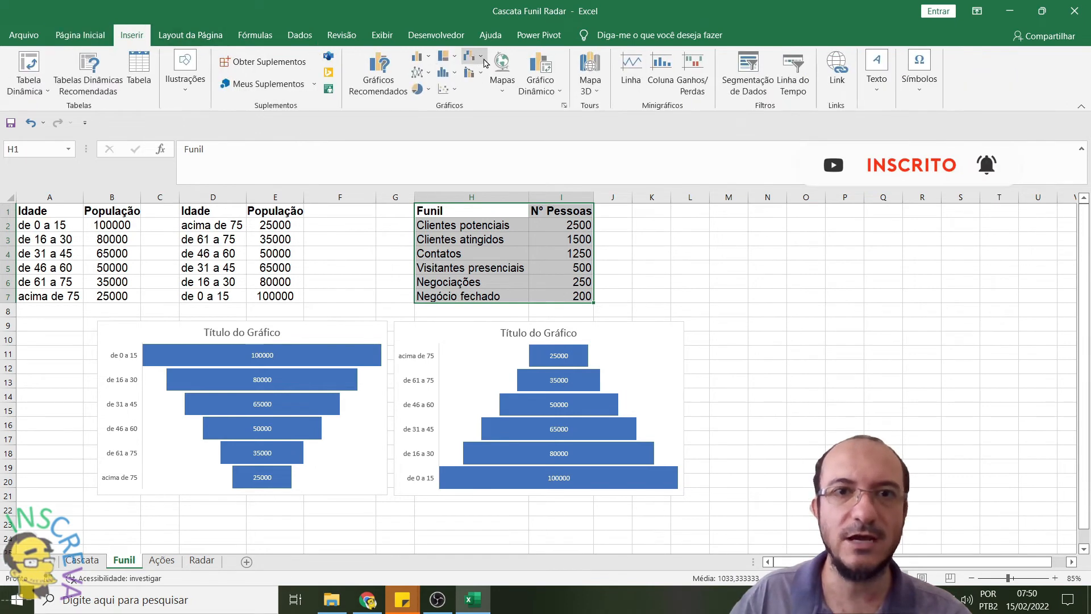
click(482, 57)
click(480, 154)
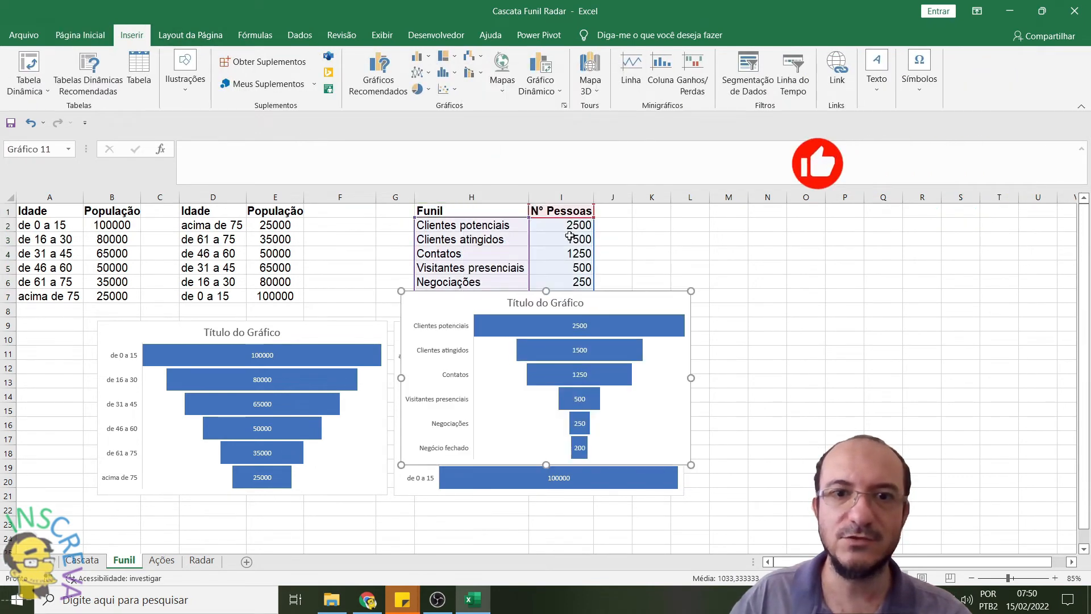
drag(605, 292, 903, 311)
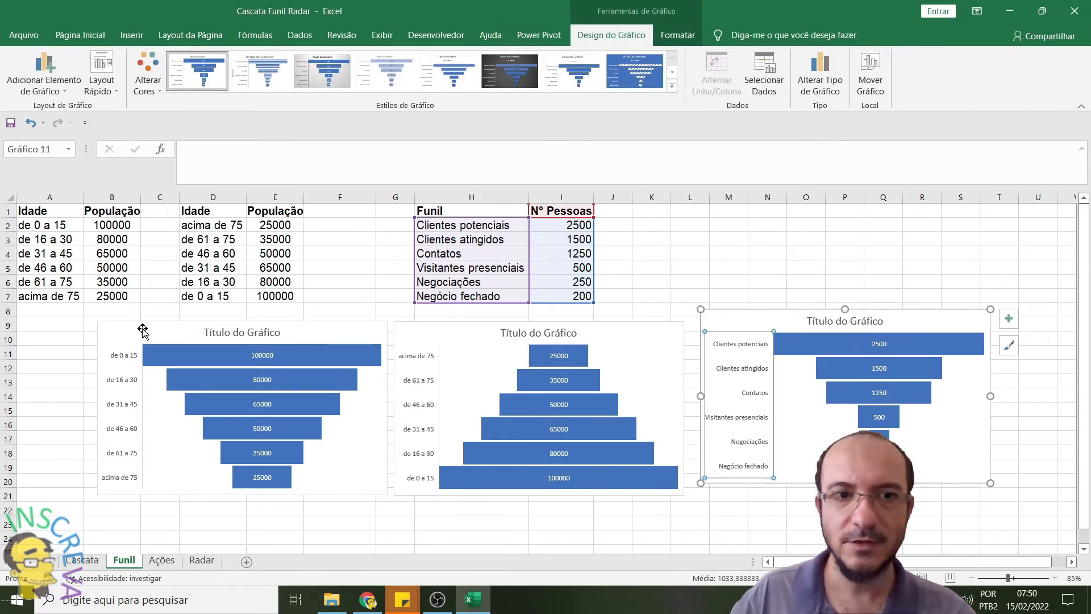
- Delete the first age funnel chart, then move the pyramid-shaped age chart into its place and enlarge it
drag(175, 326, 127, 327)
key(Escape)
key(Delete)
drag(674, 492, 431, 547)
- Enlarge the Clientes potenciais funnel chart and move it right next to the age chart
click(710, 452)
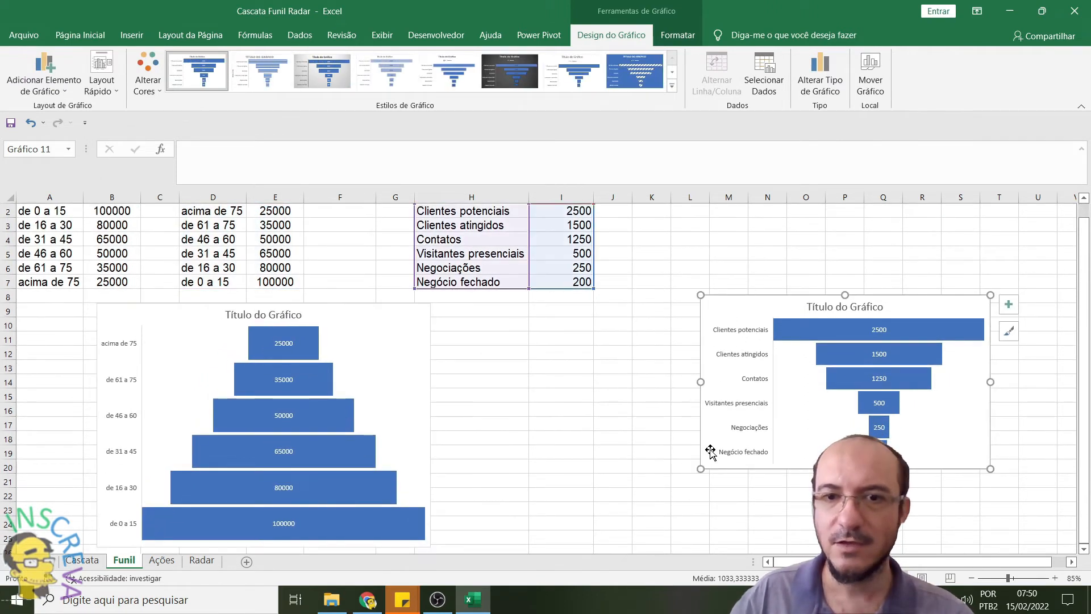
drag(699, 468, 635, 530)
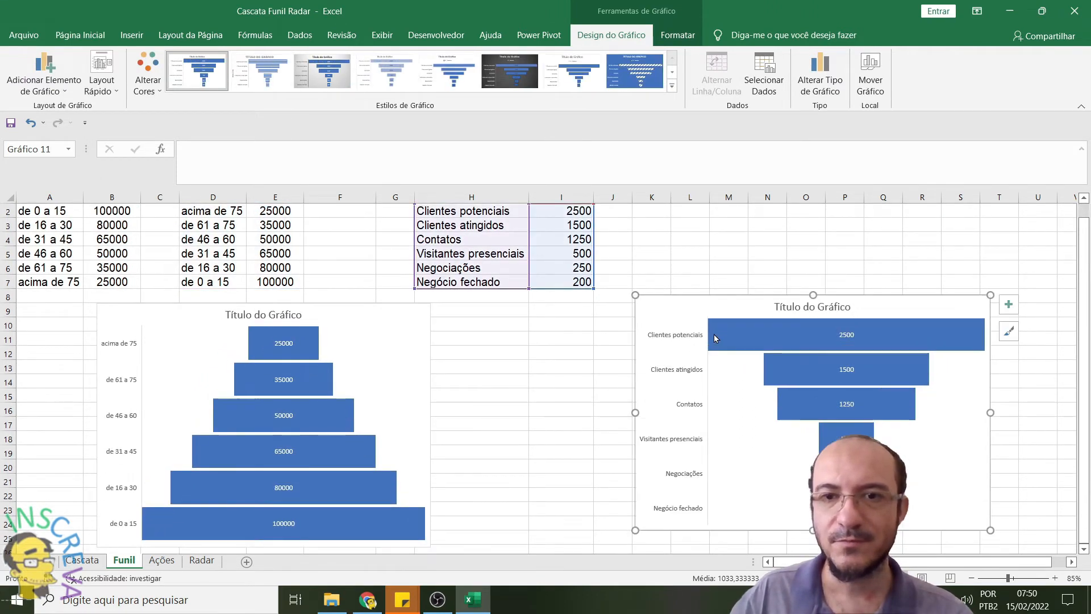
drag(688, 299, 491, 307)
click(704, 284)
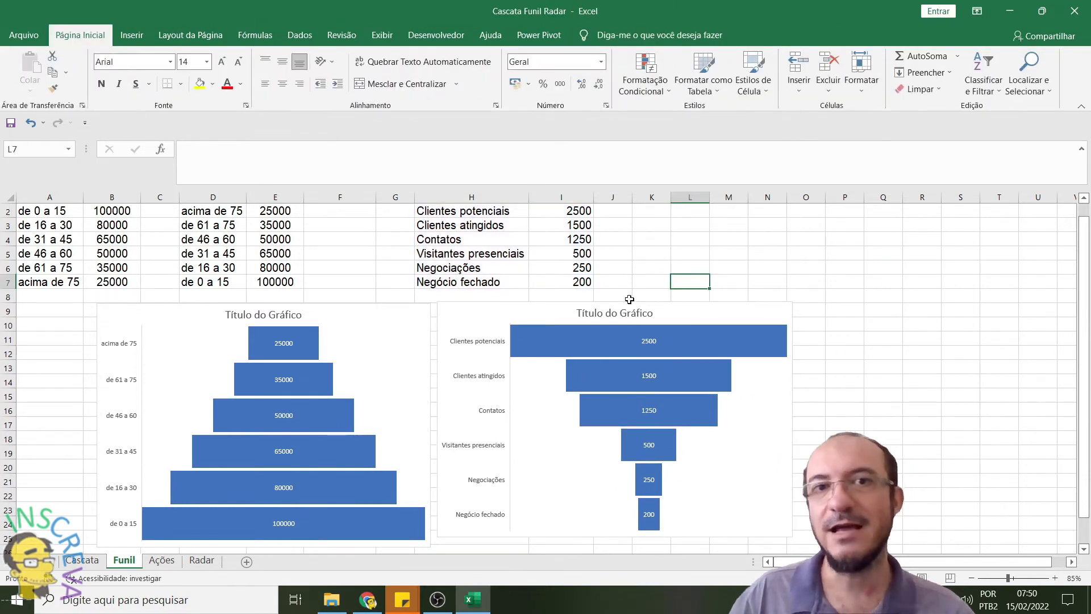
- Compare the age groups and populations in the first age table with the bars of the pyramid-shaped chart
scroll(520, 386, up, 1)
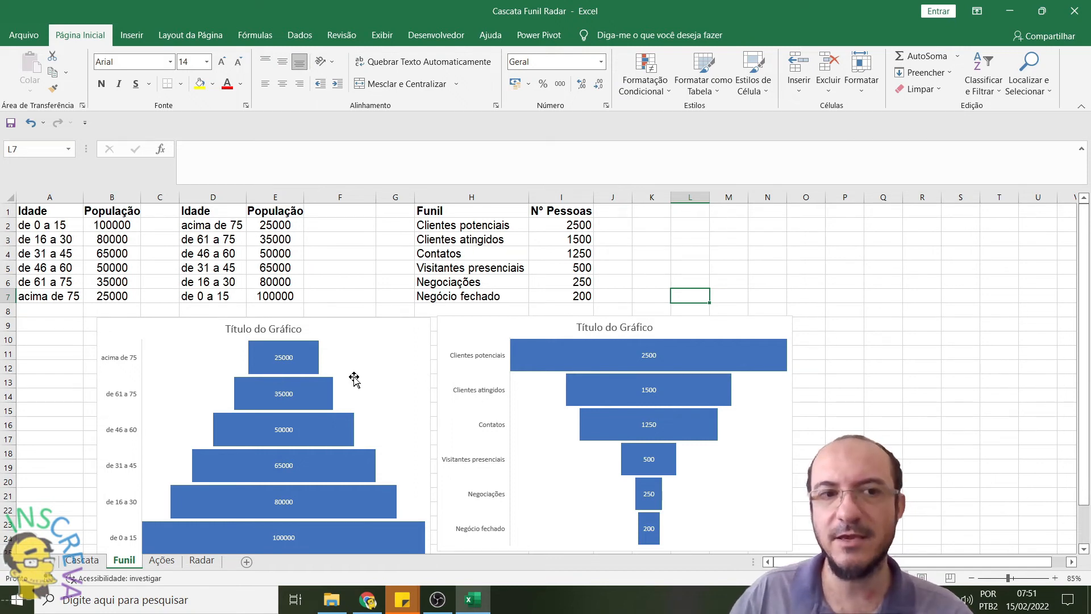
scroll(119, 400, down, 1)
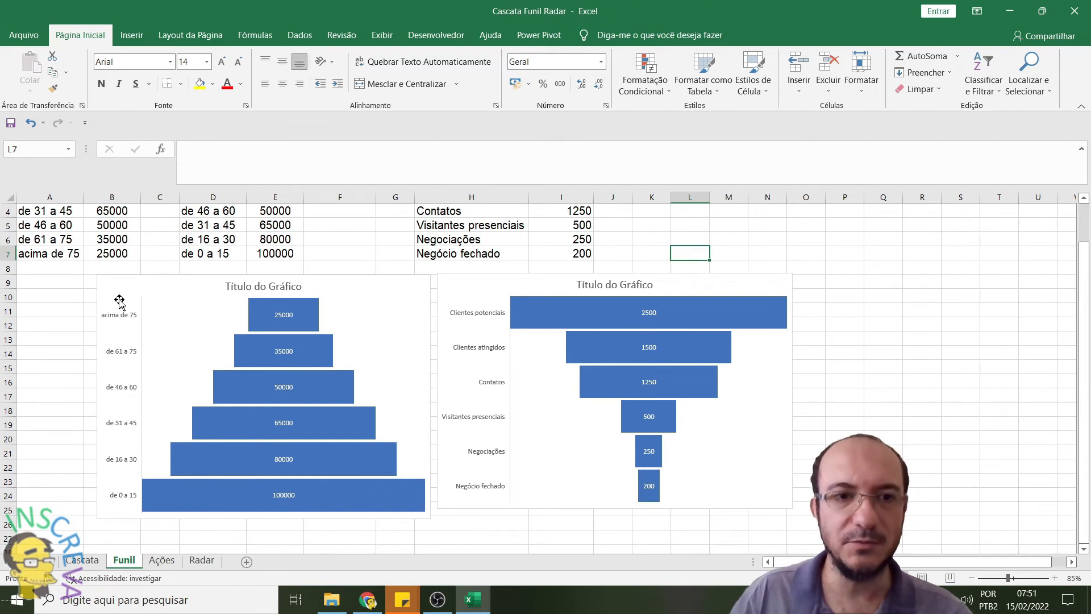
scroll(60, 253, up, 1)
drag(50, 225, 50, 299)
scroll(183, 390, down, 1)
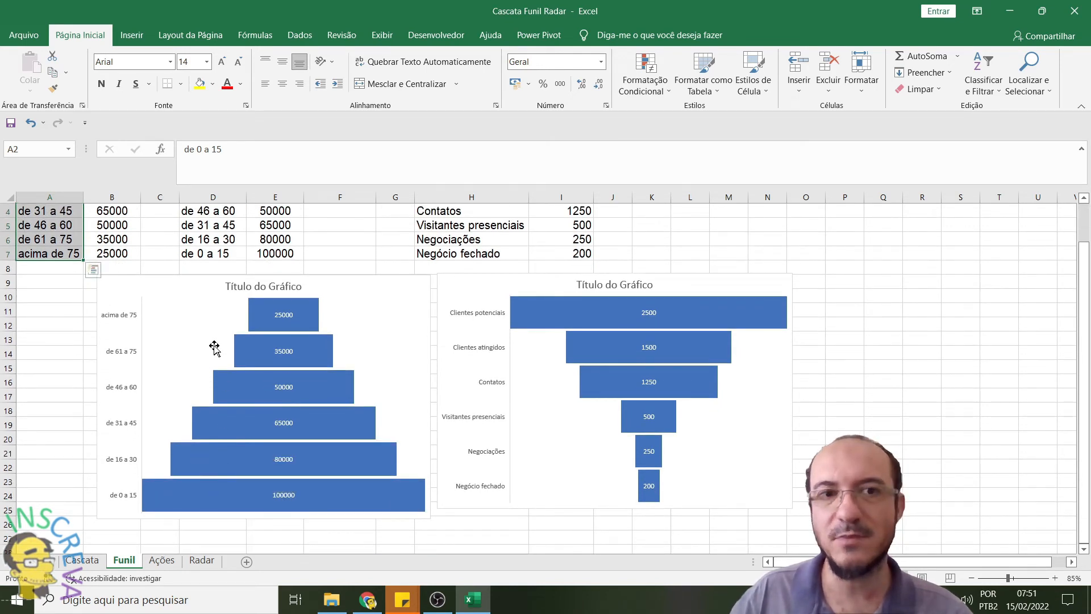
scroll(155, 295, up, 1)
key(Right)
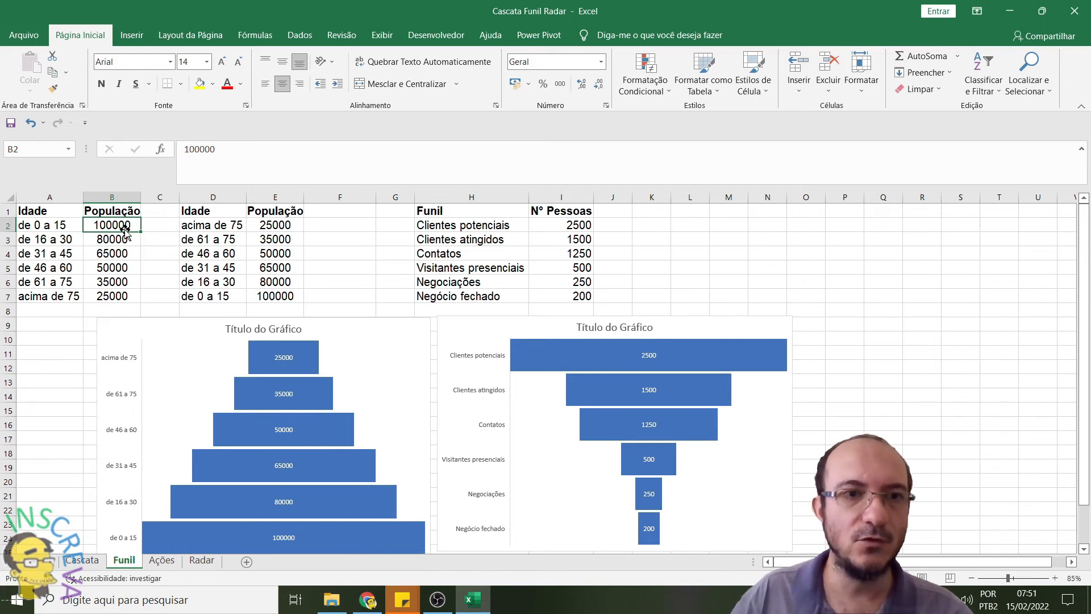
- In the second age table, set the population of acima de 75 to 5000 and of de 61 a 75 to 15000
click(335, 322)
key(Escape)
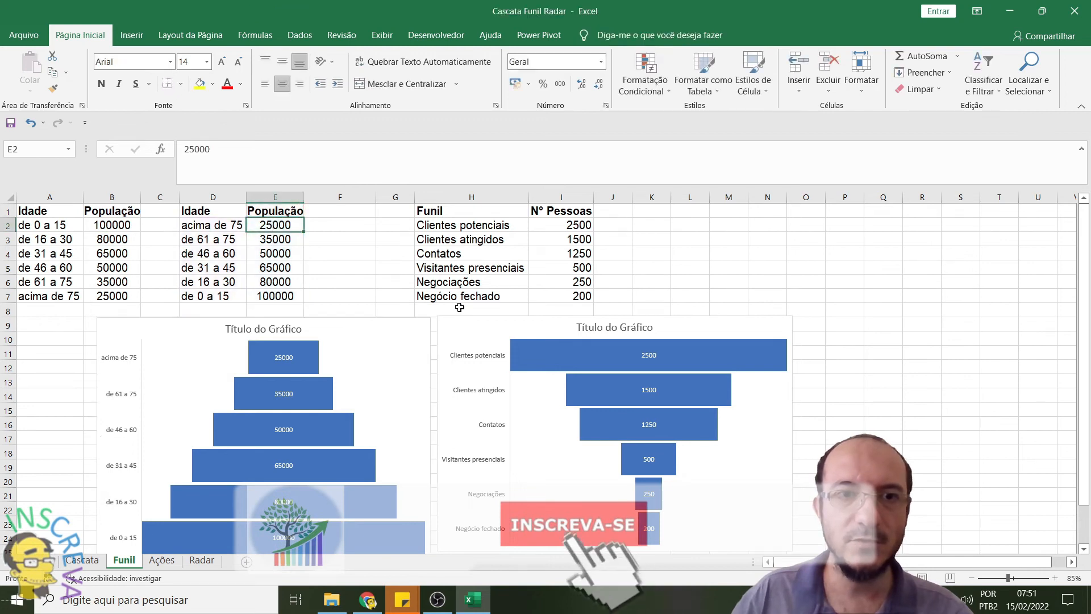
text(5)
key(ctrl+Return)
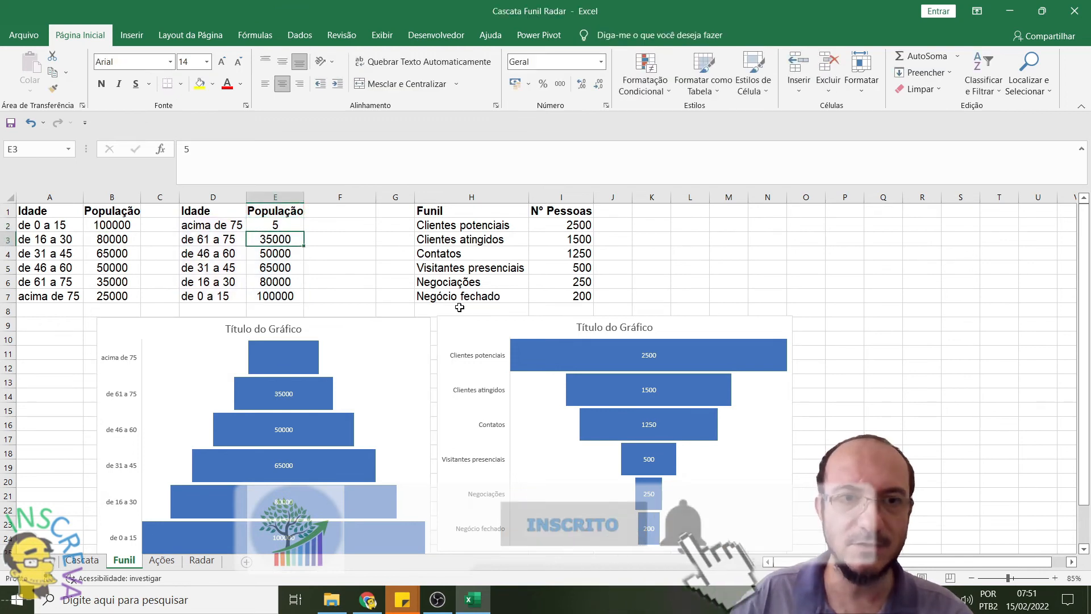
text(5000)
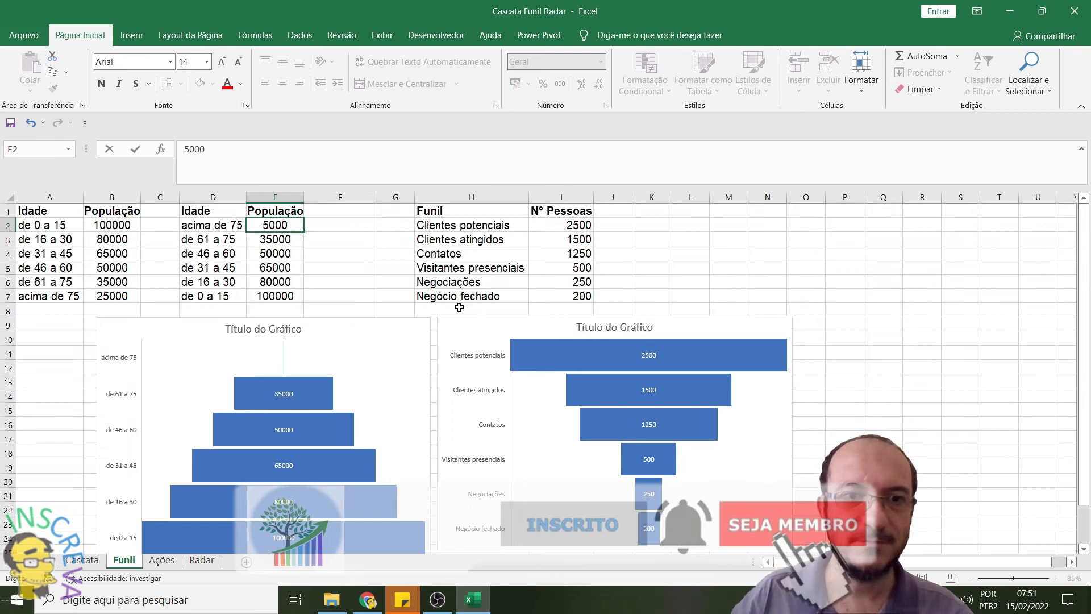
key(Return)
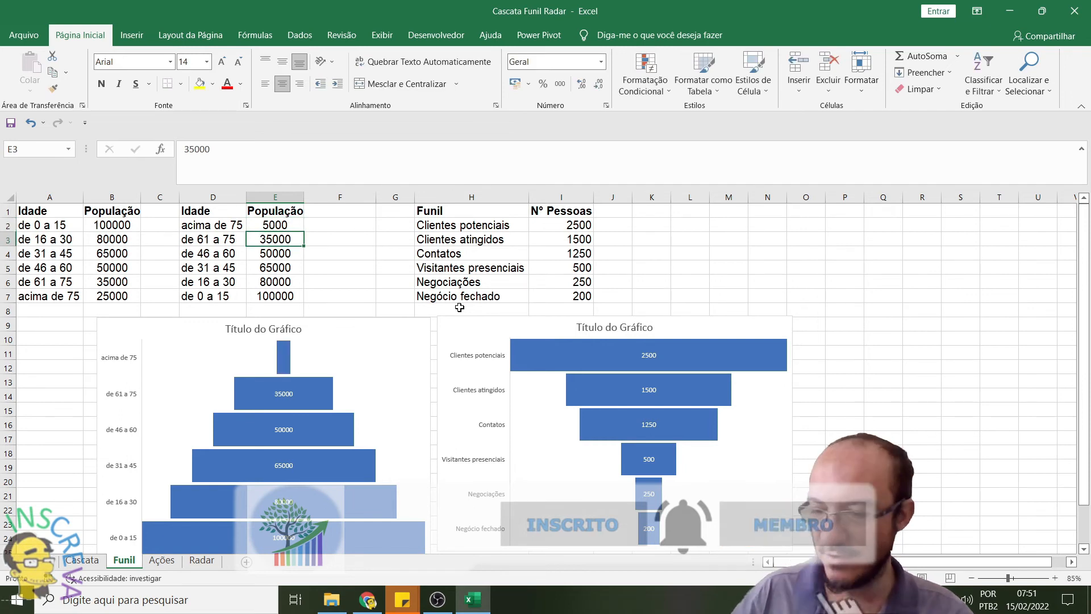
text(15000)
key(Return)
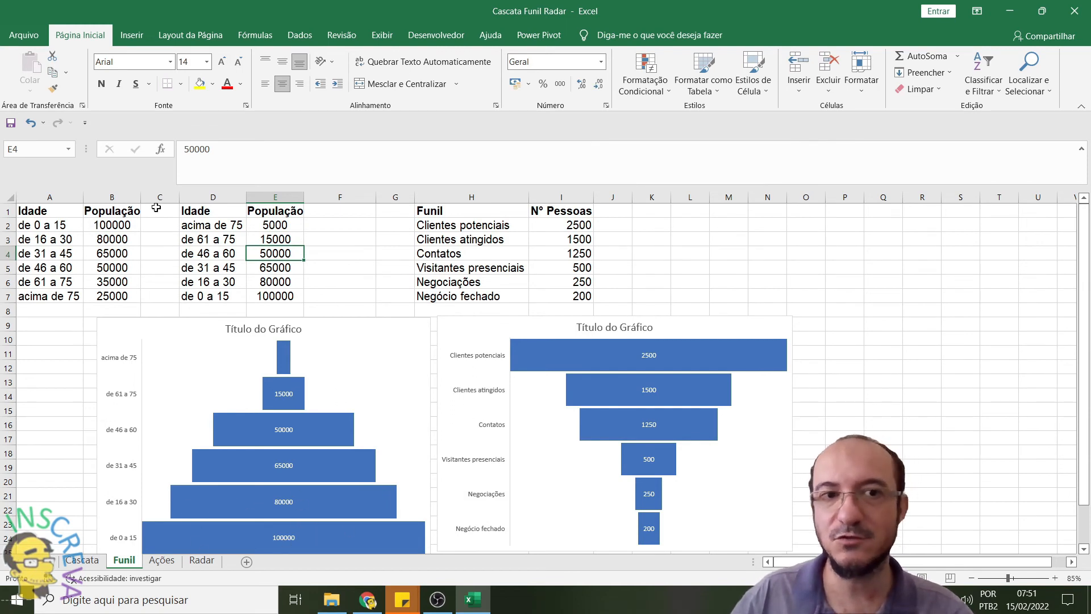
click(276, 292)
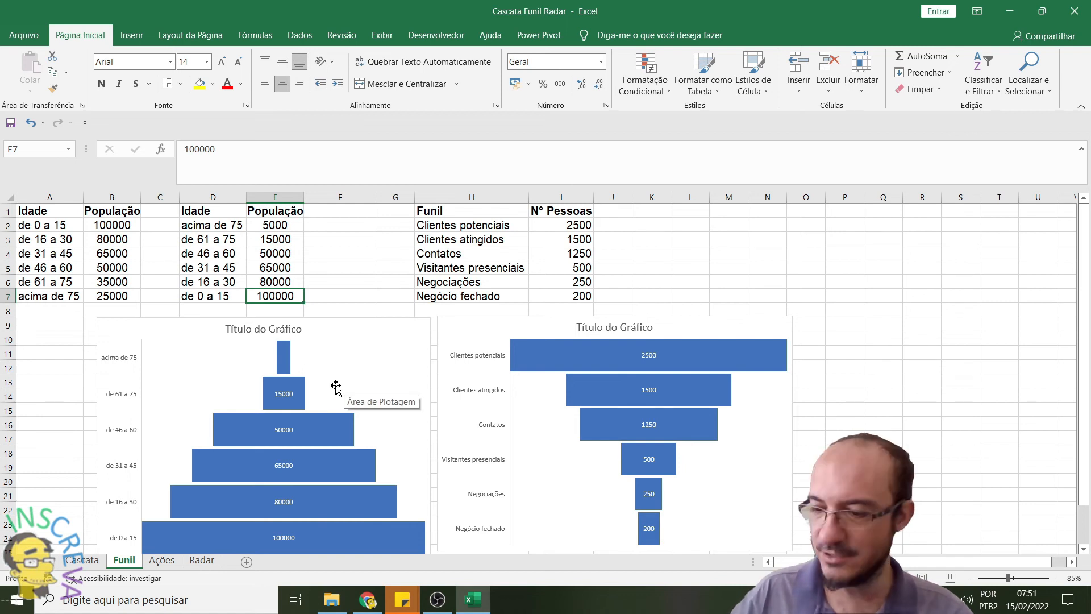
- Try a population of 90000 for de 0 a 15 in the second age table, and undo that change
text(90)
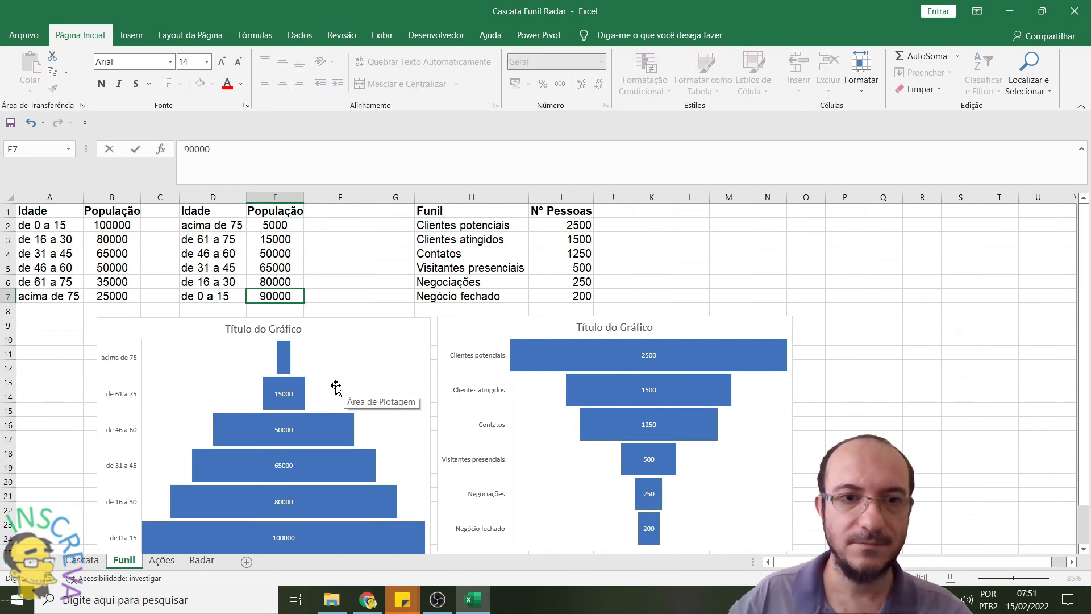
key(Return)
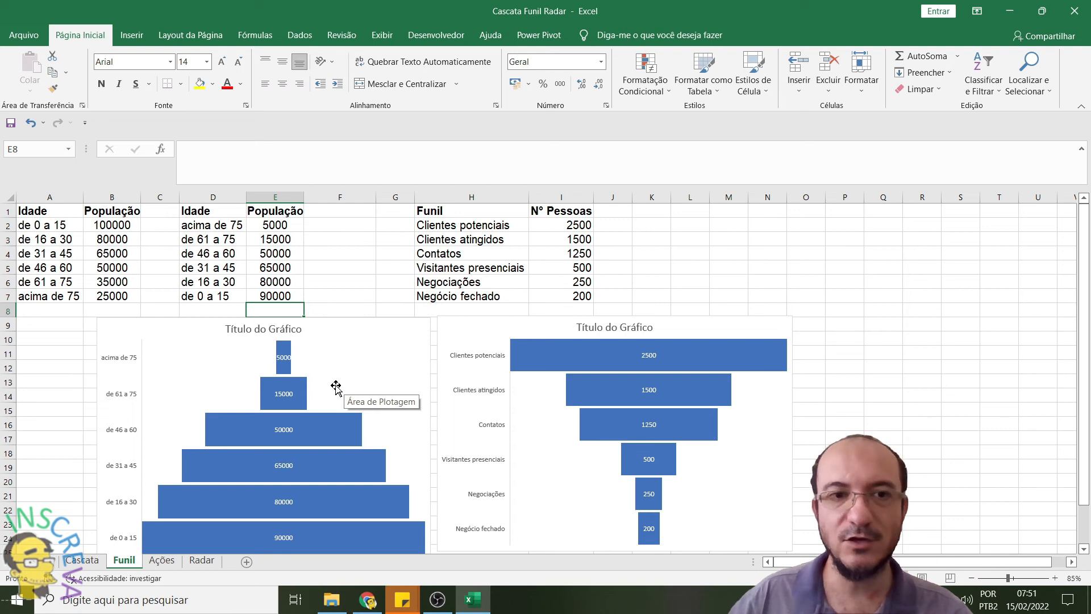
key(ctrl+z)
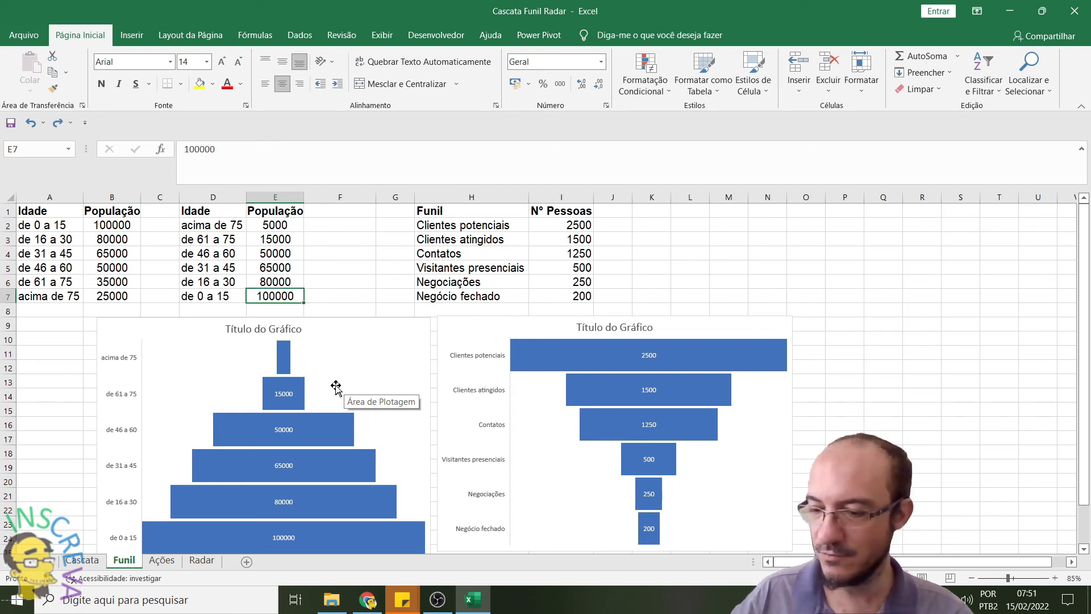
- Set the population of de 0 a 15 to 90000 in the second age table and review the pyramid-shaped chart's bars
text(90000)
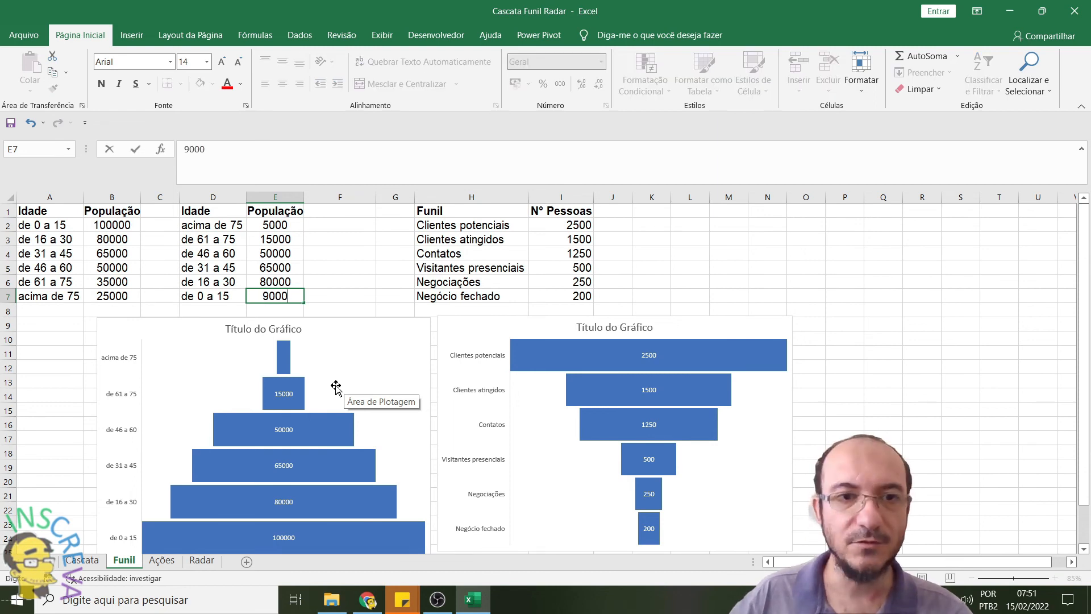
key(Return)
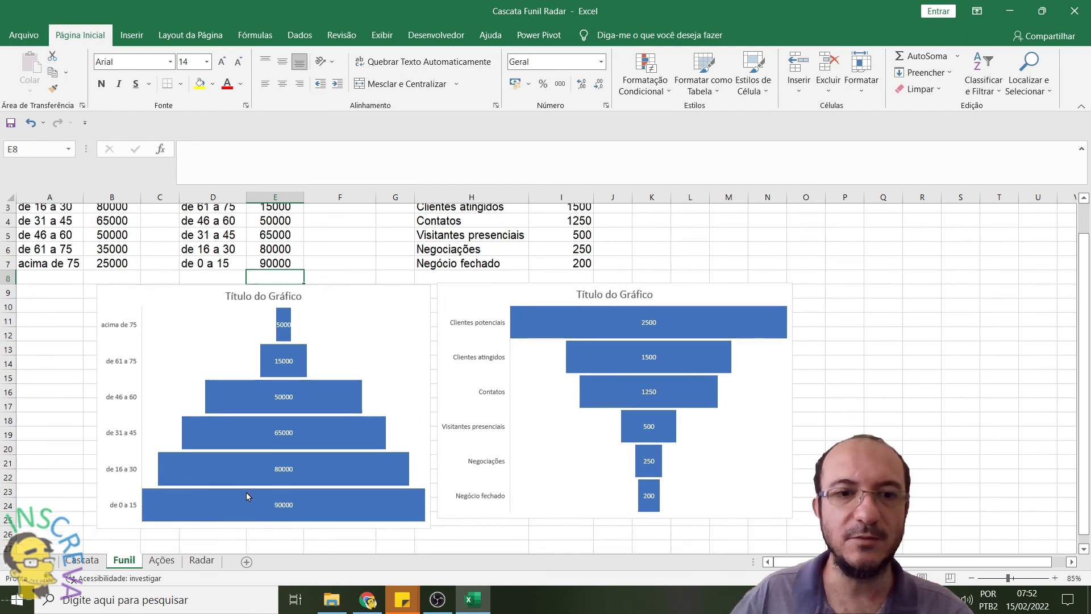
scroll(246, 492, down, 1)
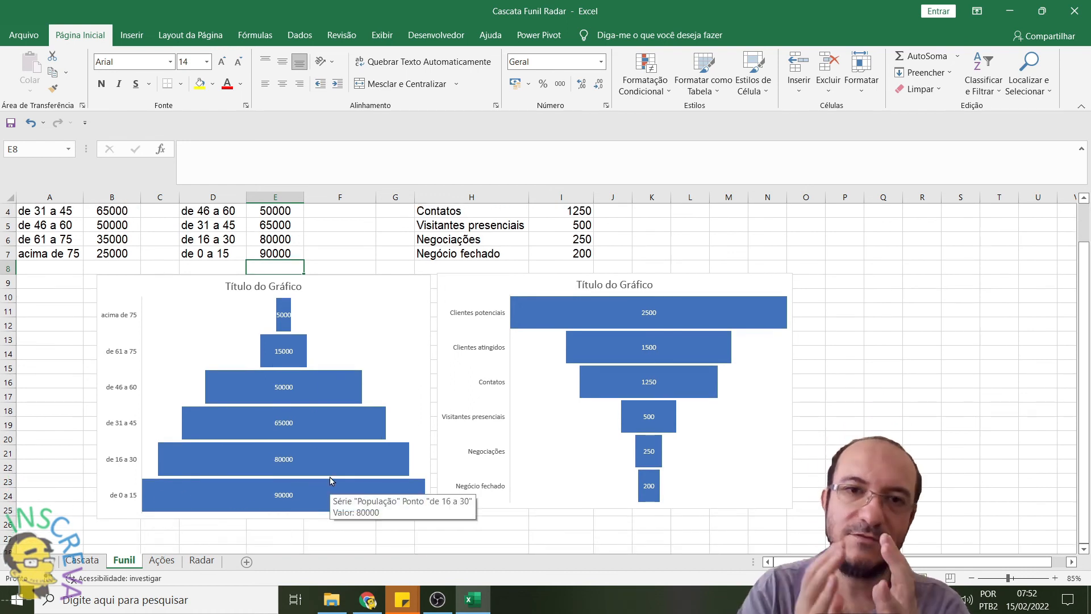
scroll(317, 492, up, 1)
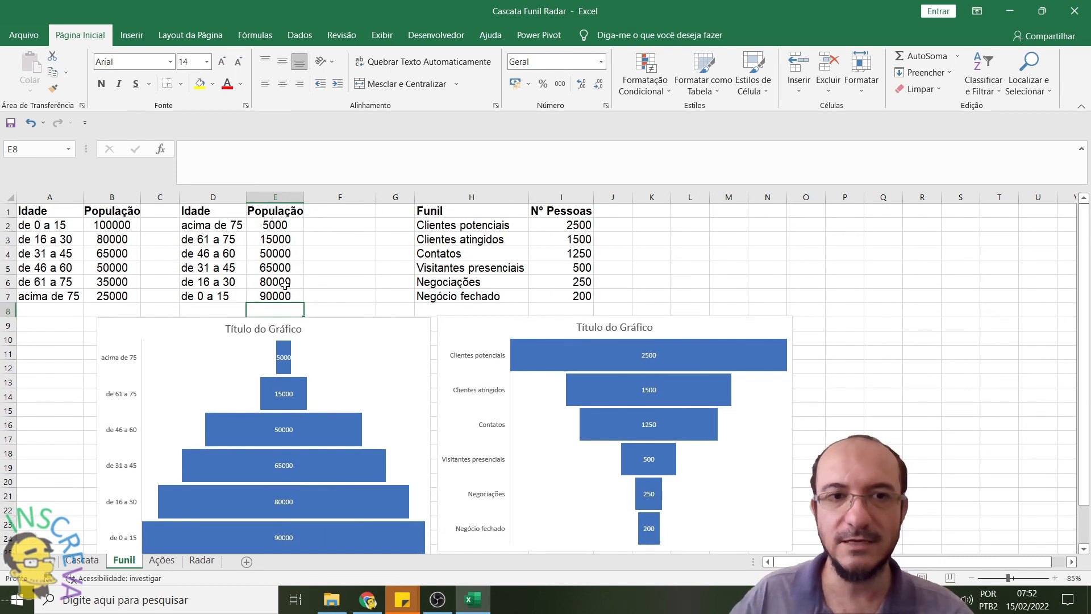
mouse_move(293, 415)
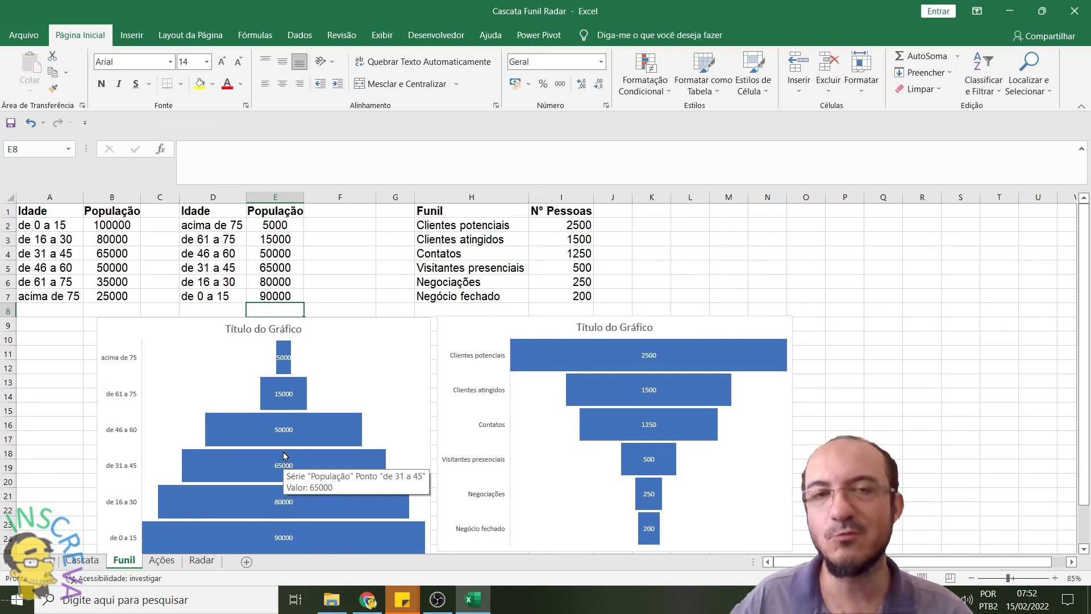
mouse_move(289, 476)
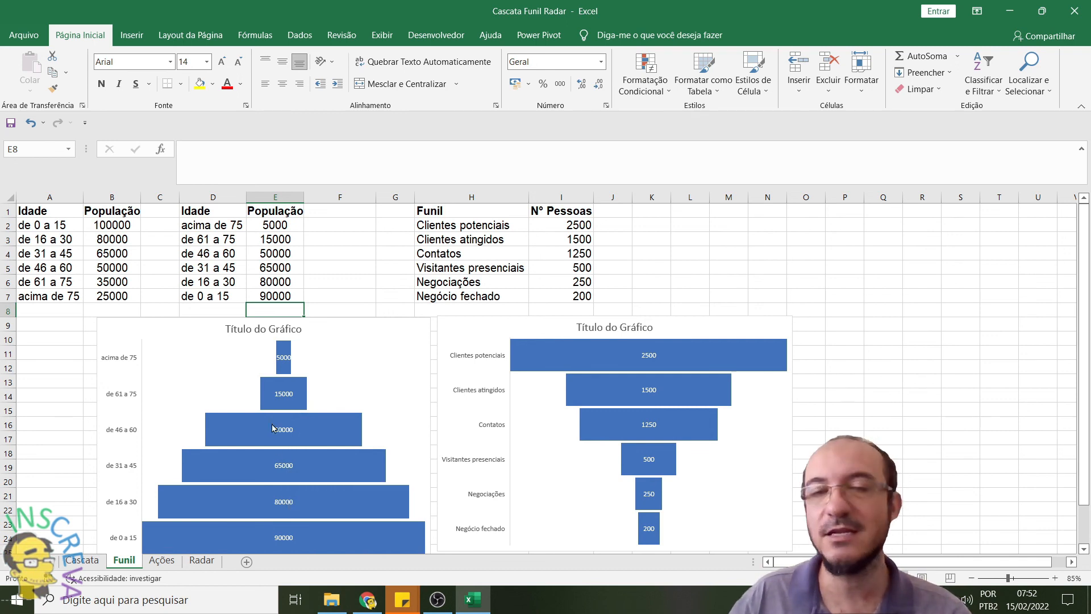
click(347, 222)
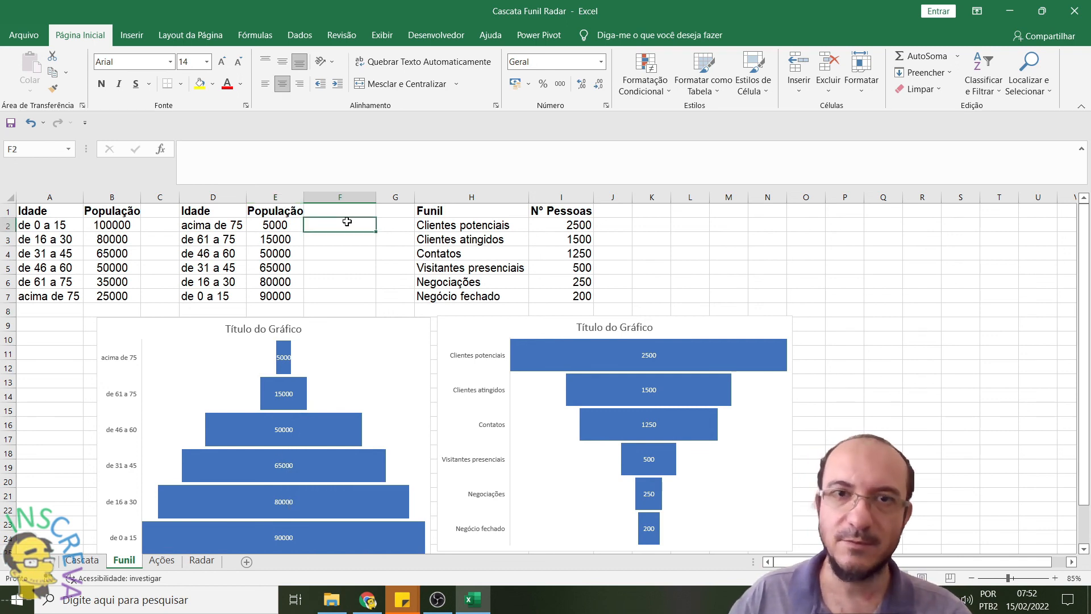